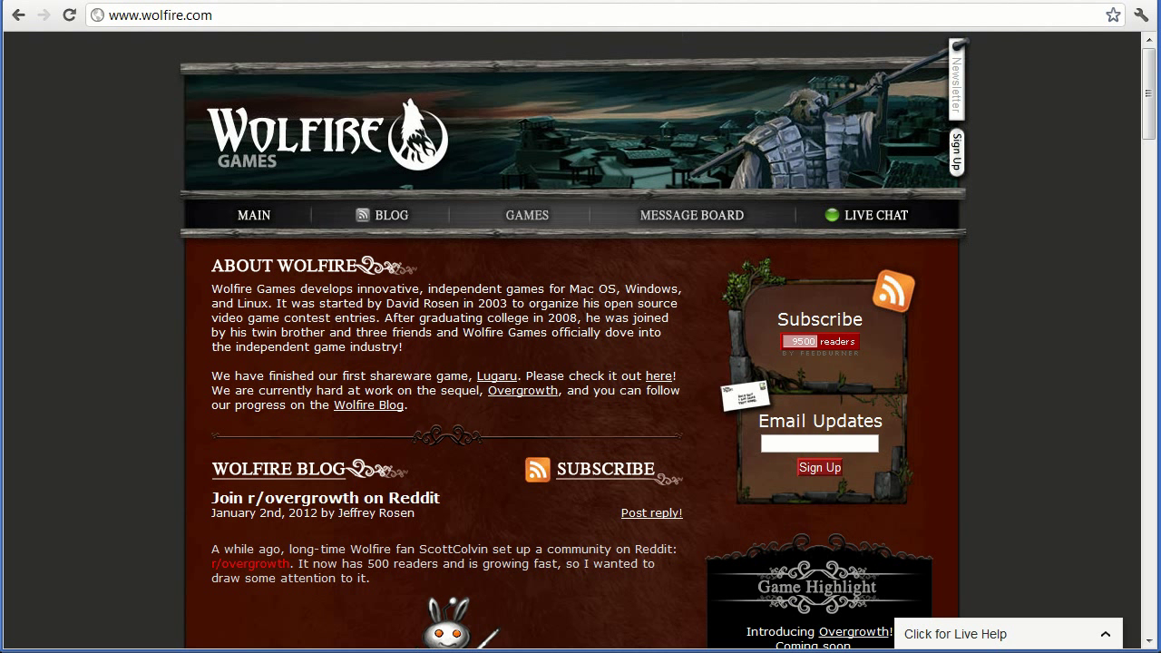
# Step: Go to the wolfire.com website and open the Secret Preorder Forum on its message board
pyautogui.click(210, 16)
pyautogui.press('Return')
pyautogui.click(705, 214)
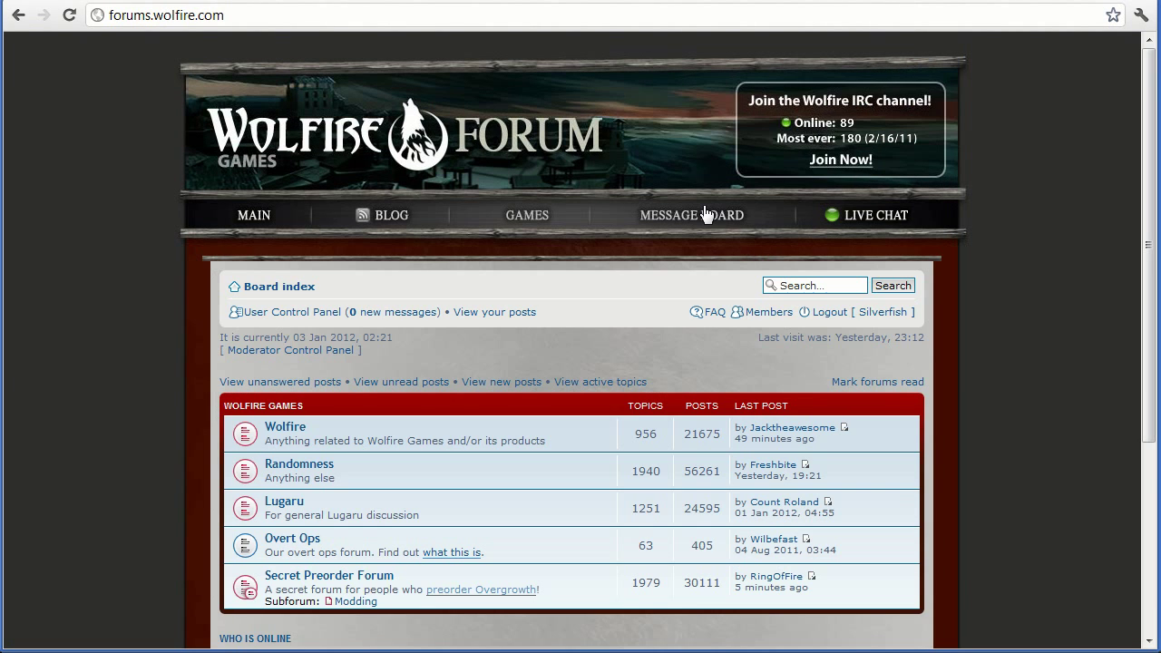
pyautogui.click(354, 578)
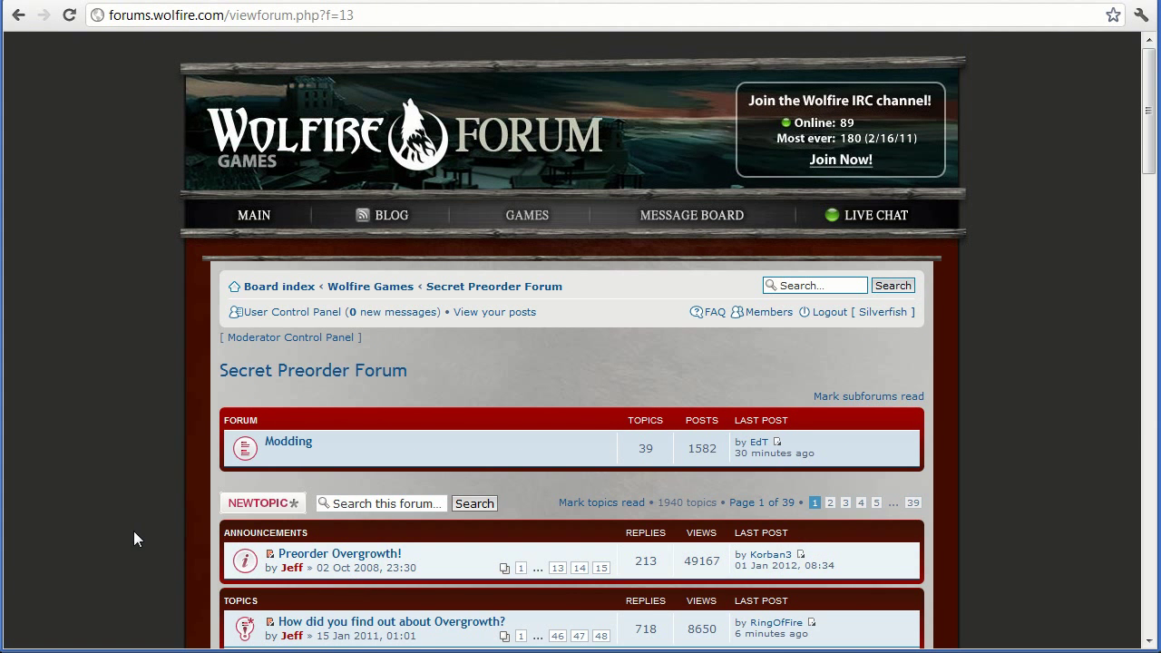
# Step: View the "Auto updater test (Mac OS X)" topic and return to the Secret Preorder Forum
pyautogui.scroll(-3, 138, 531)
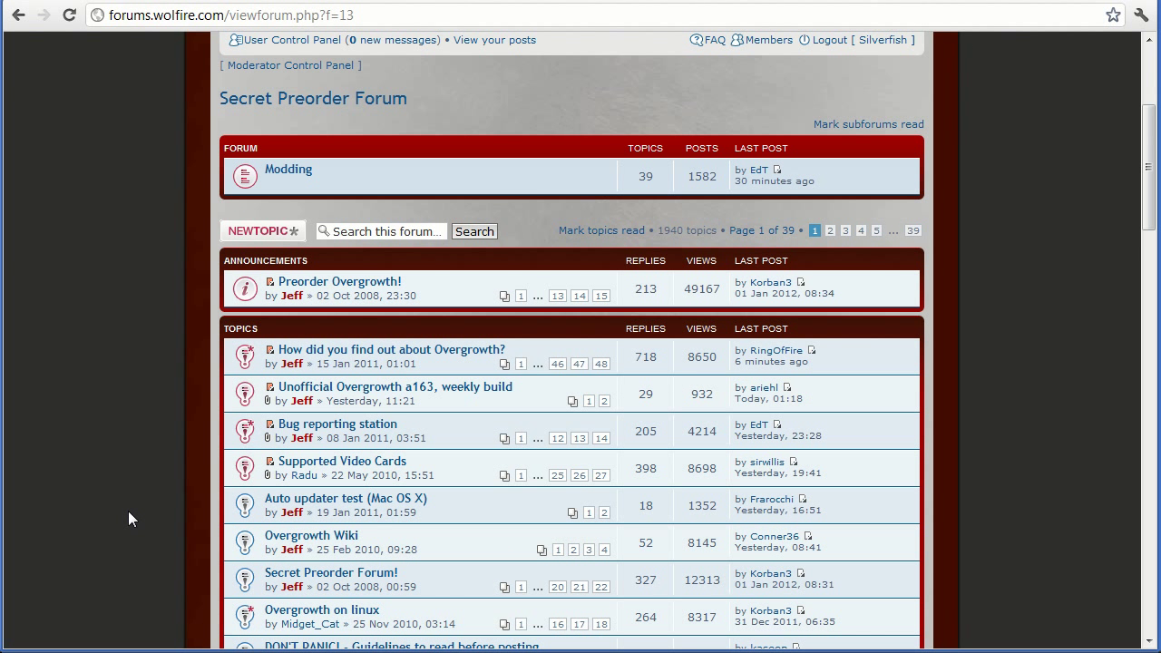
pyautogui.click(322, 501)
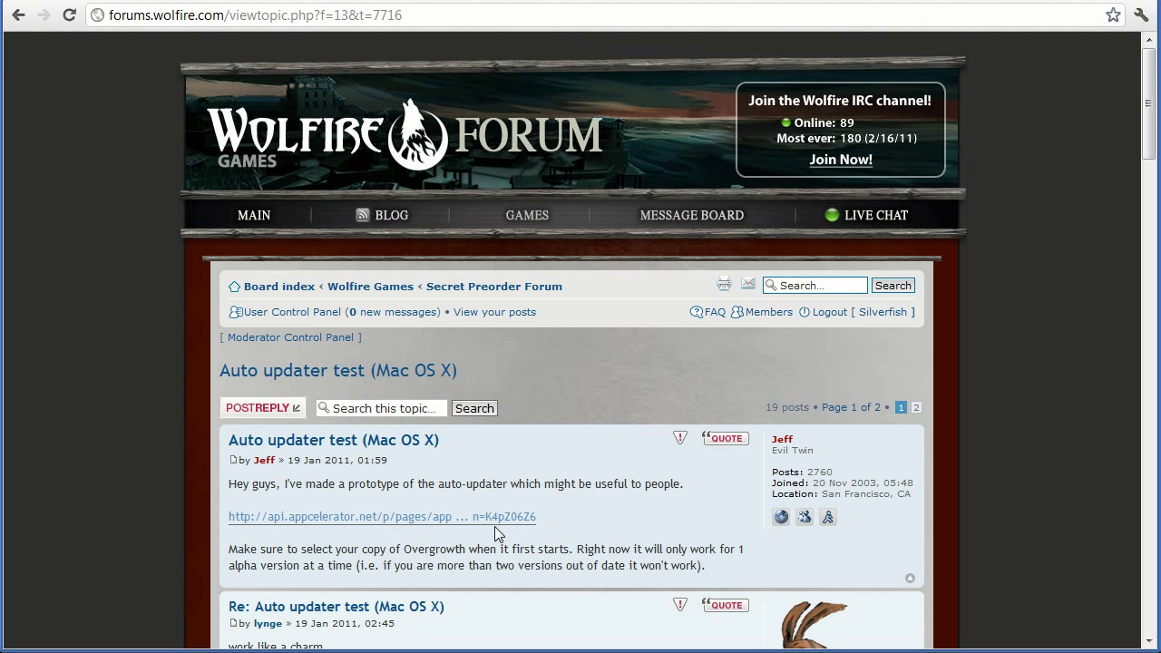
pyautogui.click(544, 287)
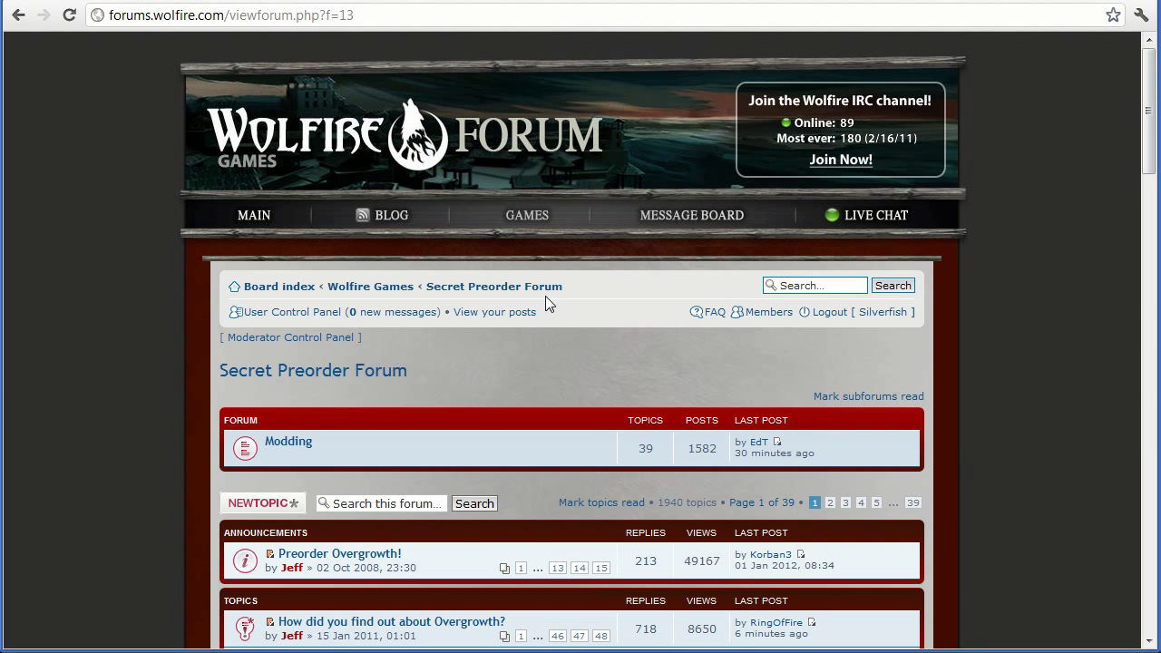
# Step: Open the "Unofficial Overgrowth a163, weekly build" topic and download the a163.zip file with the changes from the last alpha
pyautogui.scroll(-2, 452, 471)
pyautogui.scroll(-1, 535, 452)
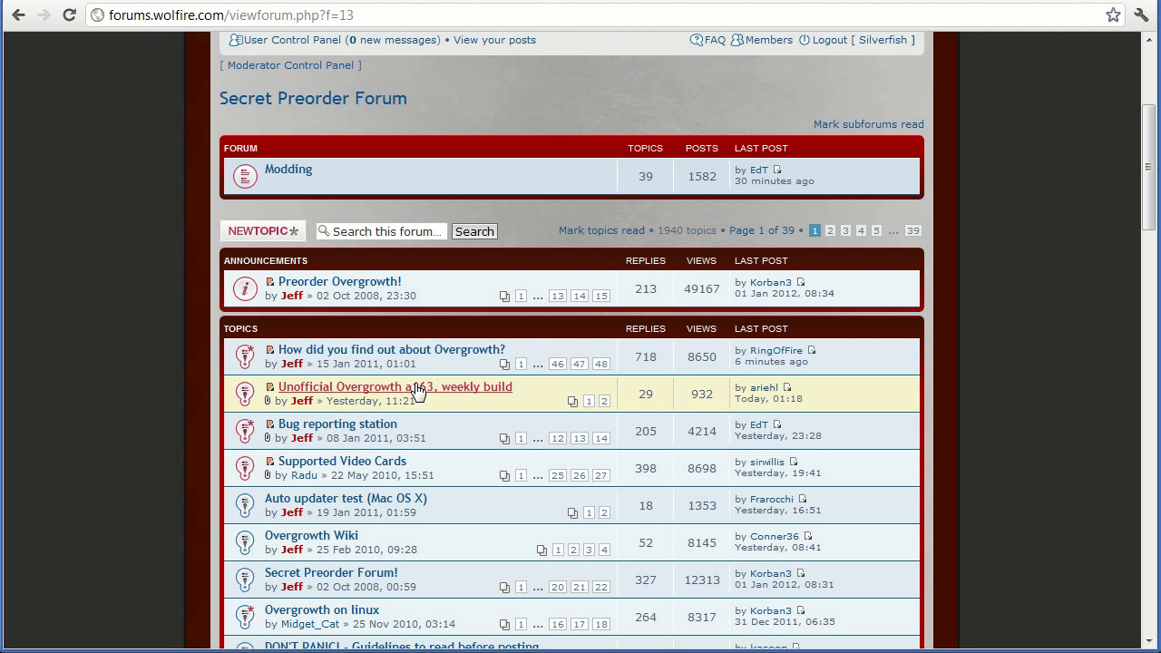
pyautogui.click(477, 390)
pyautogui.scroll(-10, 782, 517)
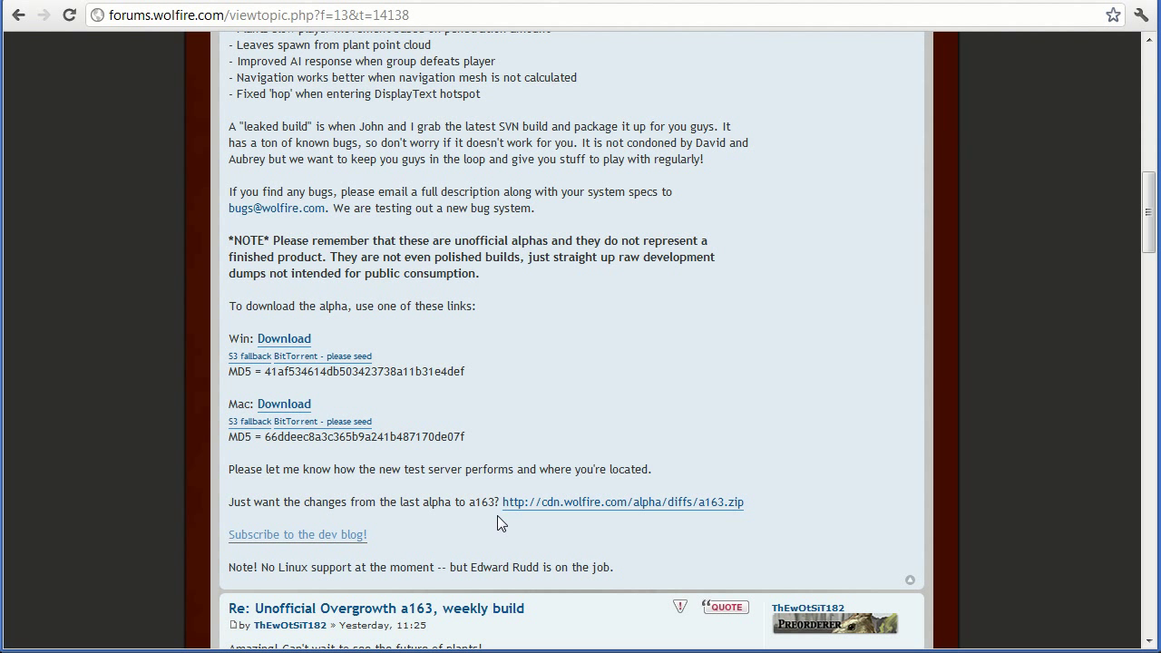
pyautogui.click(530, 501)
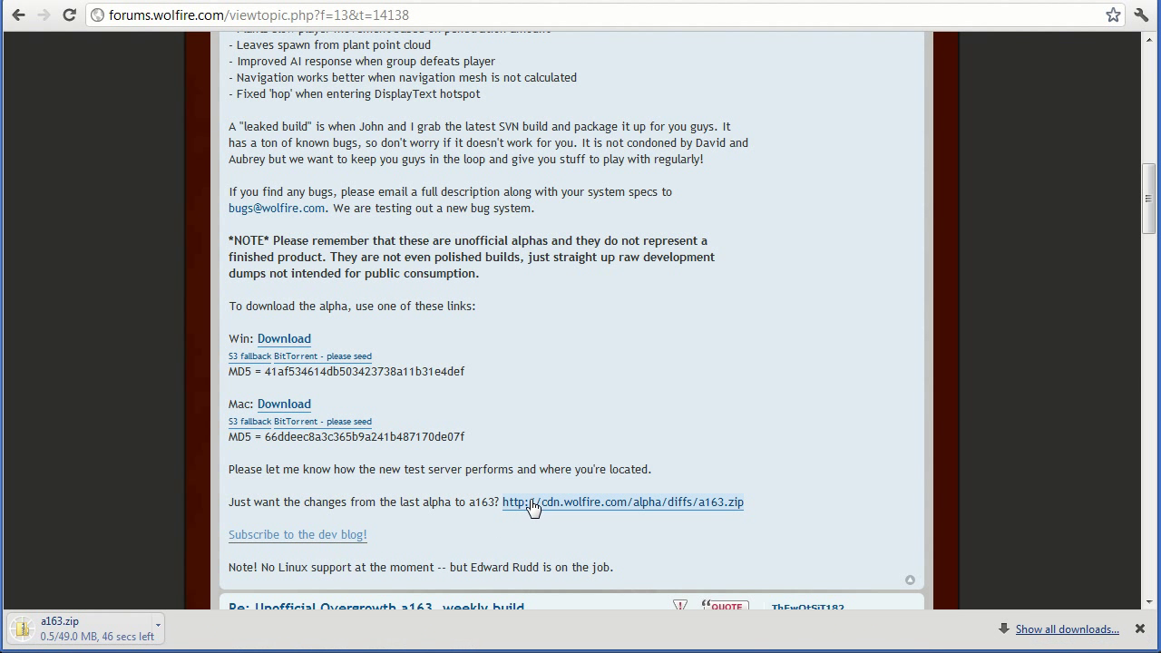
# Step: Open the forum's advanced search page from the weekly build topic
pyautogui.scroll(-1, 599, 495)
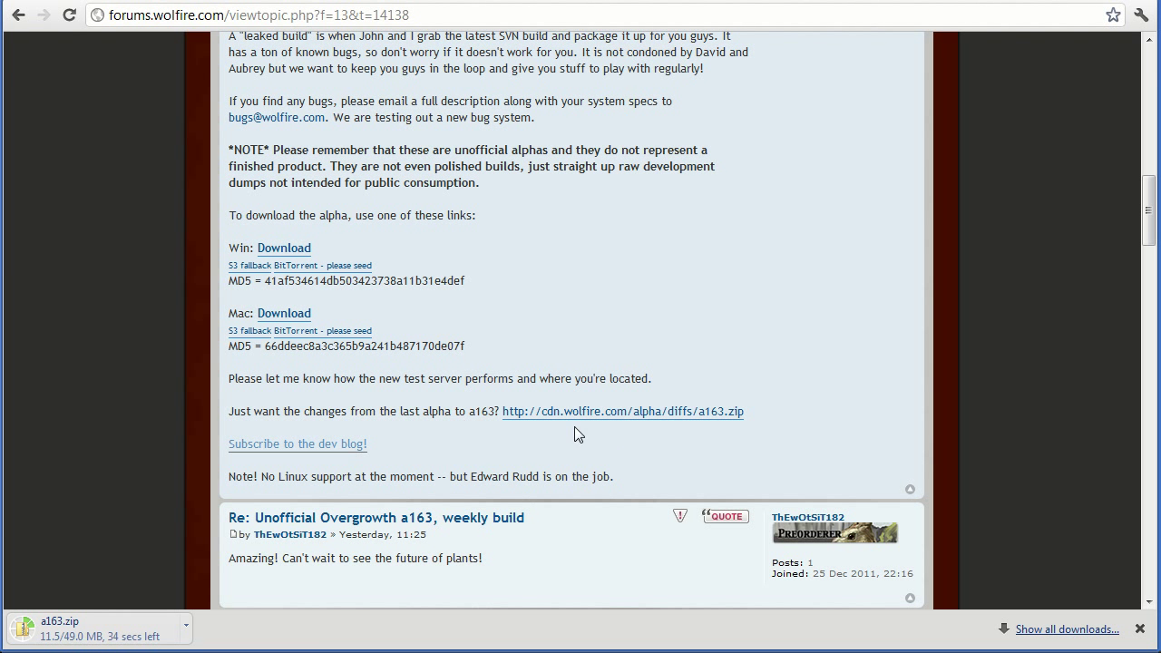
pyautogui.scroll(1, 802, 452)
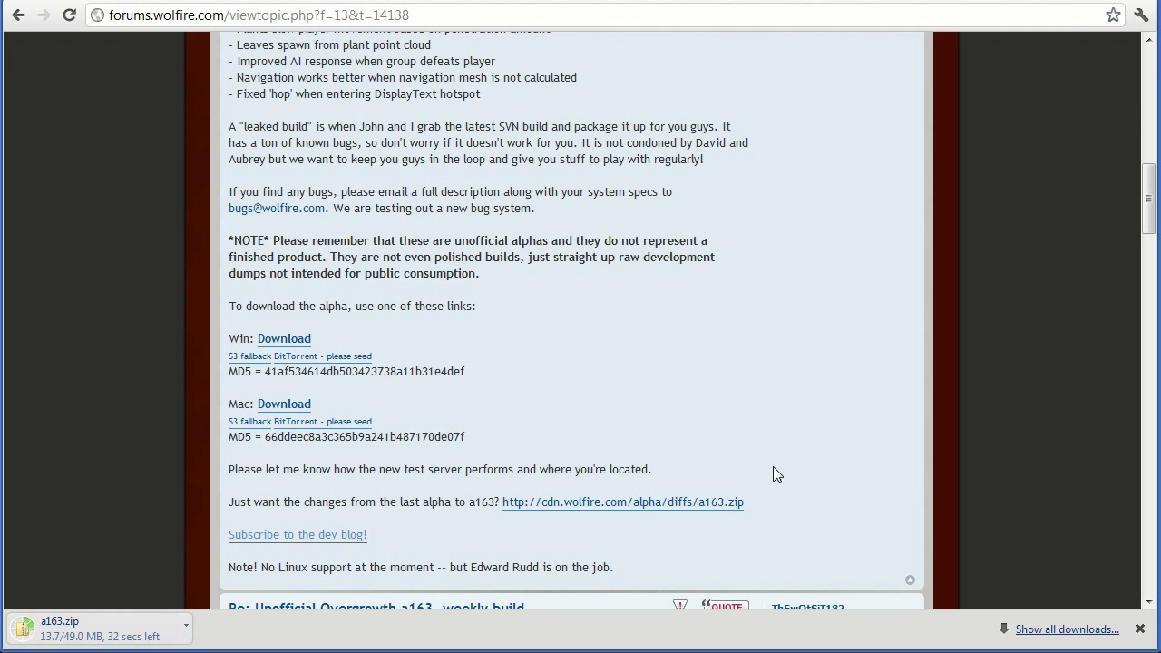
pyautogui.scroll(10, 803, 462)
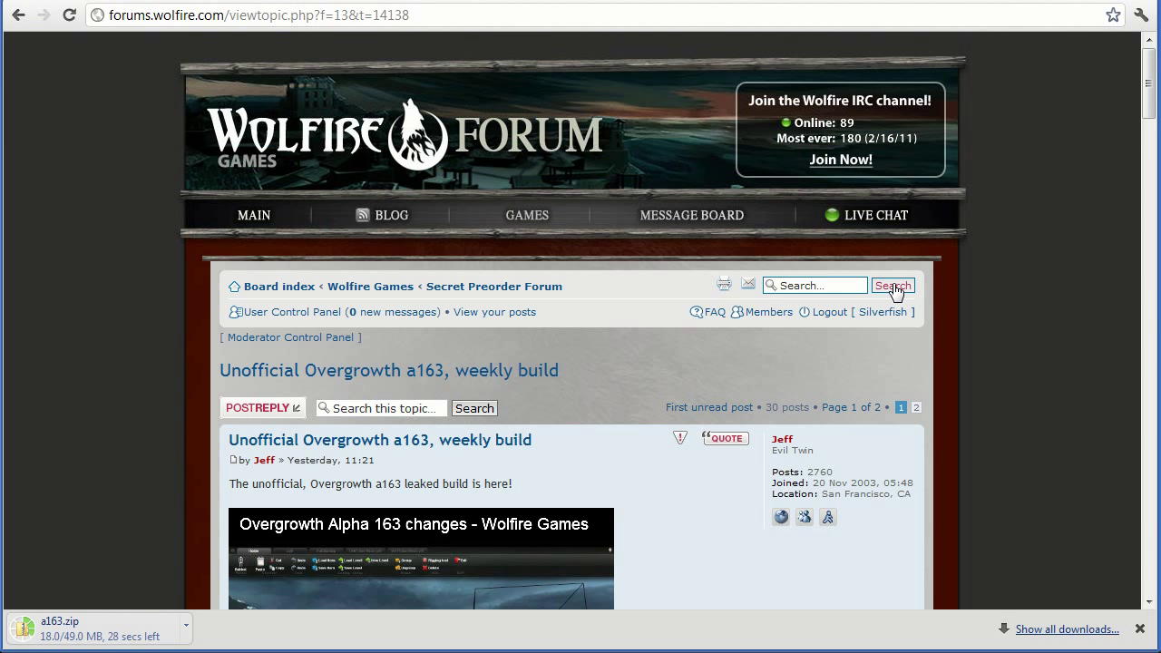
pyautogui.click(893, 286)
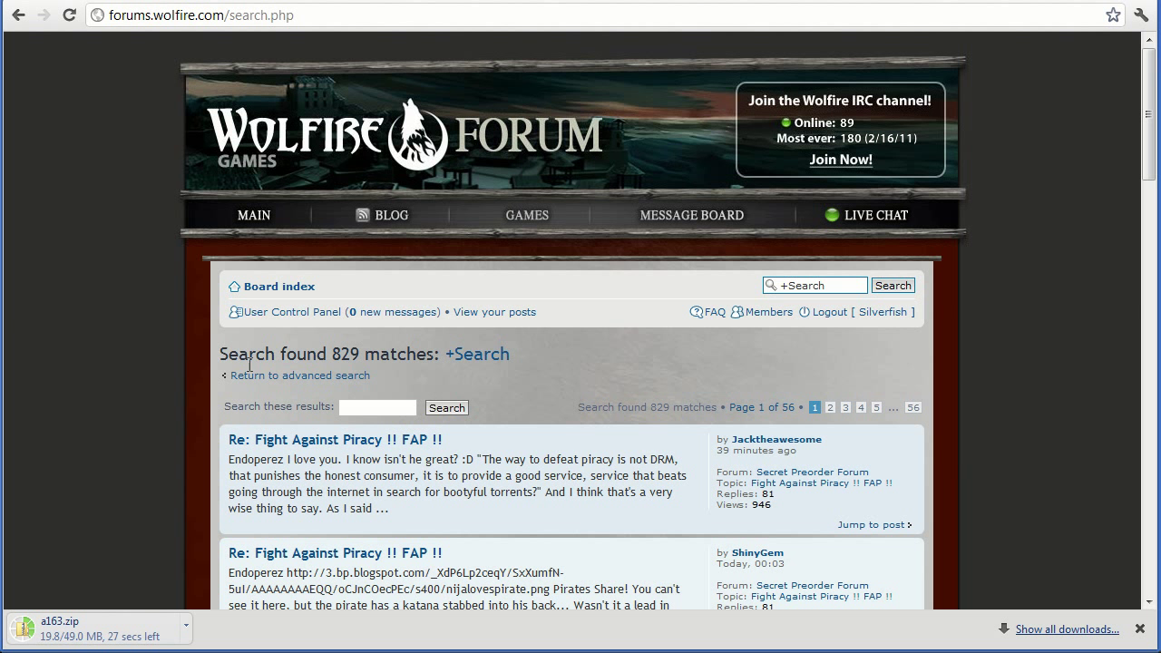
pyautogui.click(267, 378)
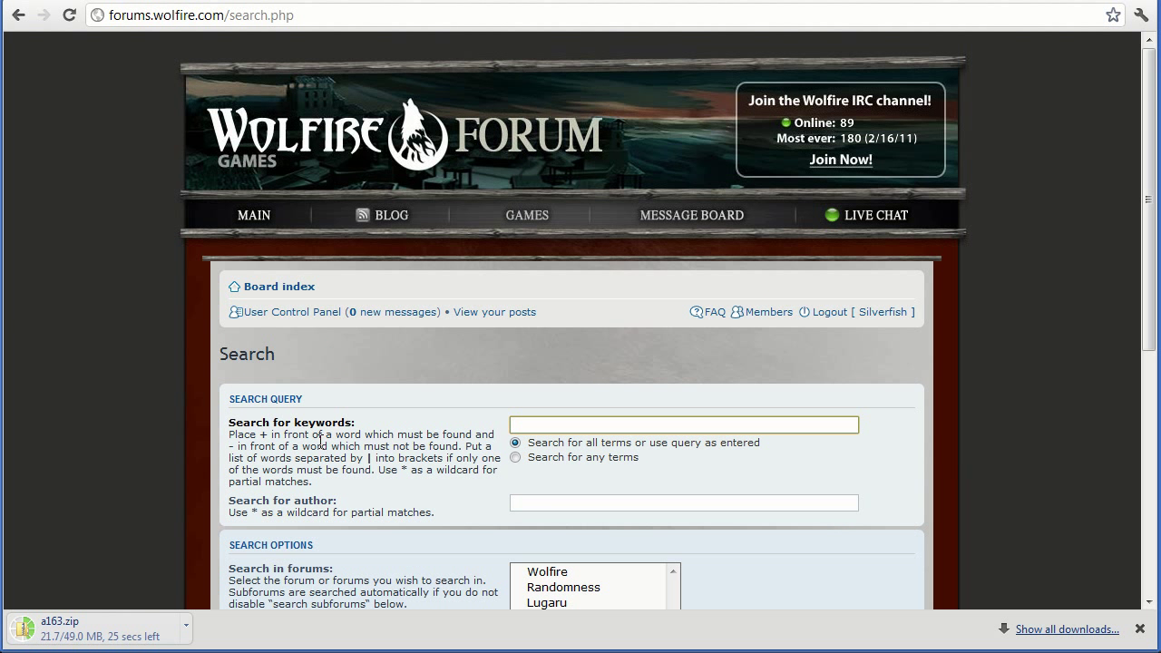
# Step: Search the forum for a149 in topic titles only and open the matching weekly build topic
pyautogui.scroll(-1, 540, 354)
pyautogui.click(541, 334)
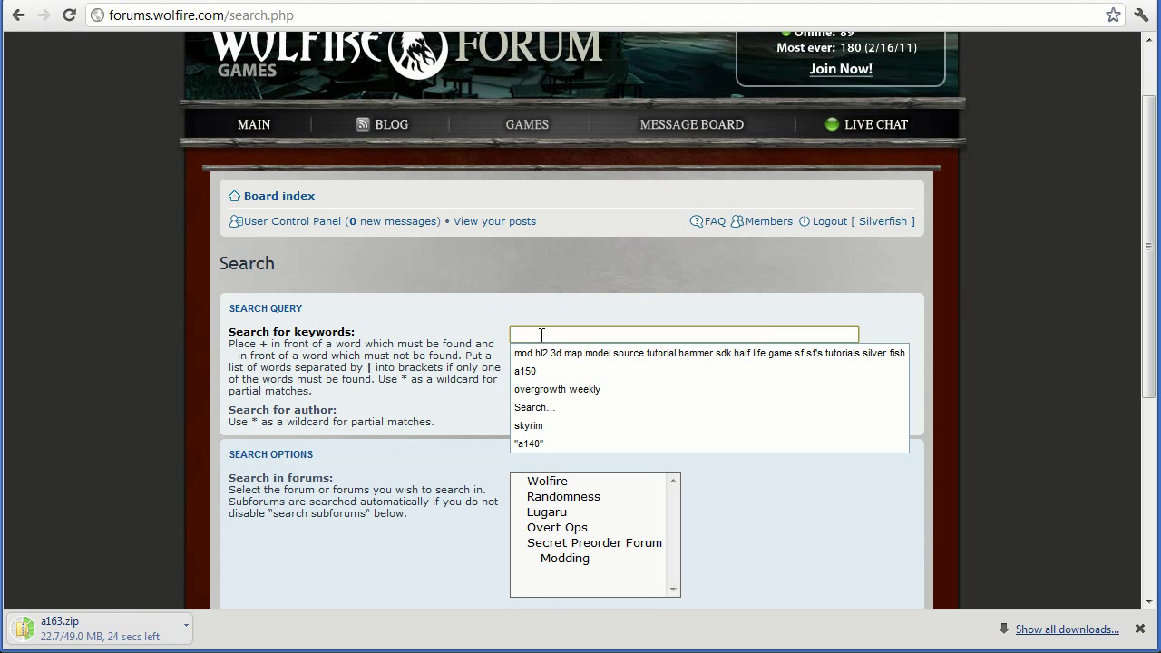
pyautogui.click(490, 316)
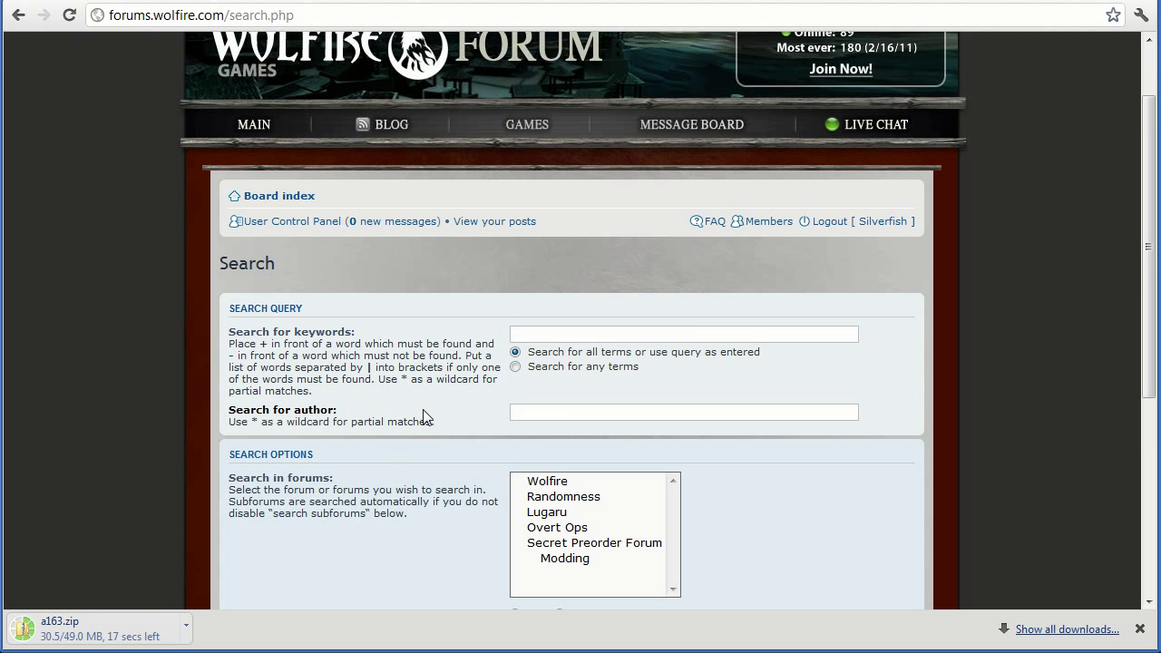
pyautogui.scroll(-1, 426, 416)
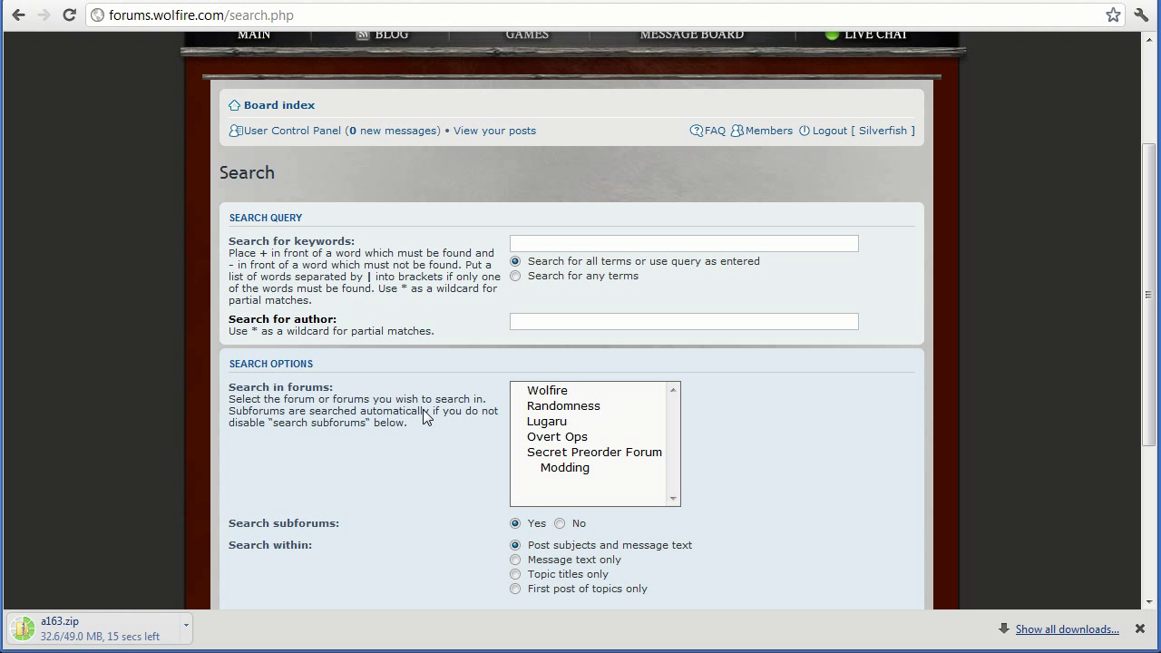
pyautogui.click(541, 244)
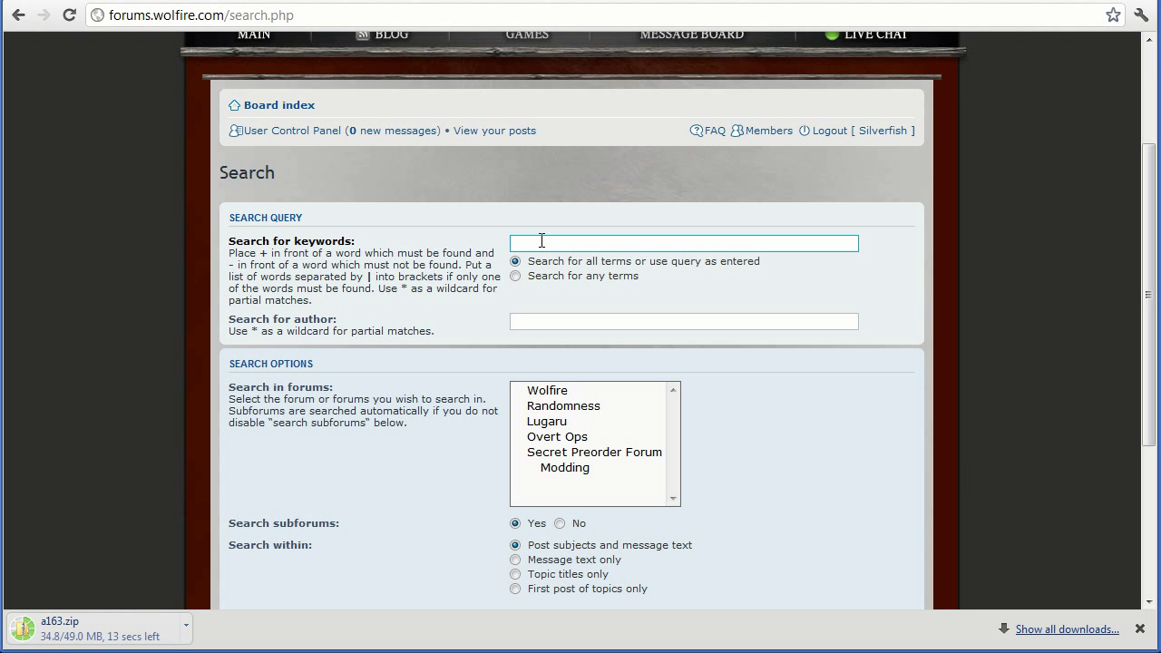
pyautogui.write('a1')
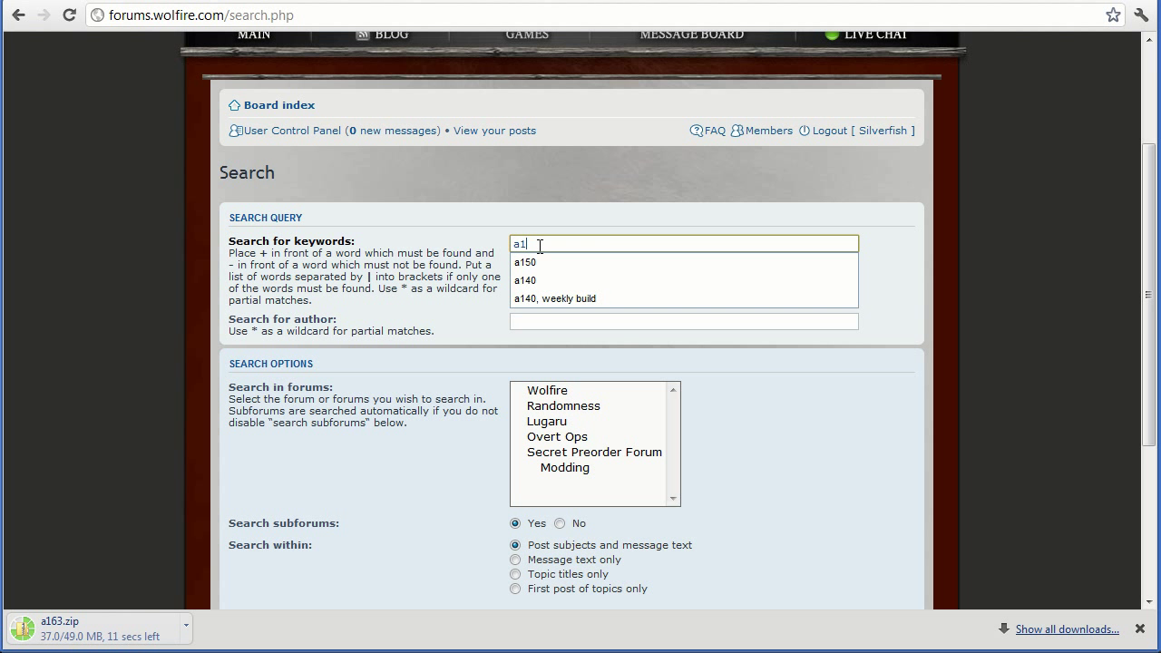
pyautogui.write('49')
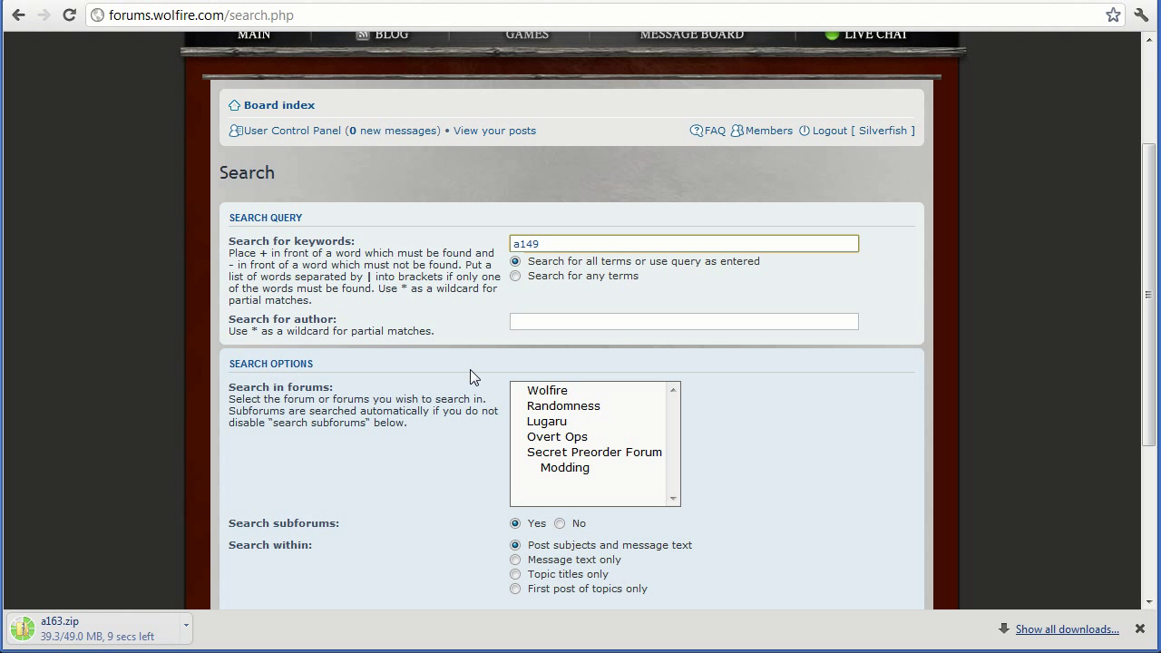
pyautogui.click(470, 369)
pyautogui.scroll(-2, 470, 361)
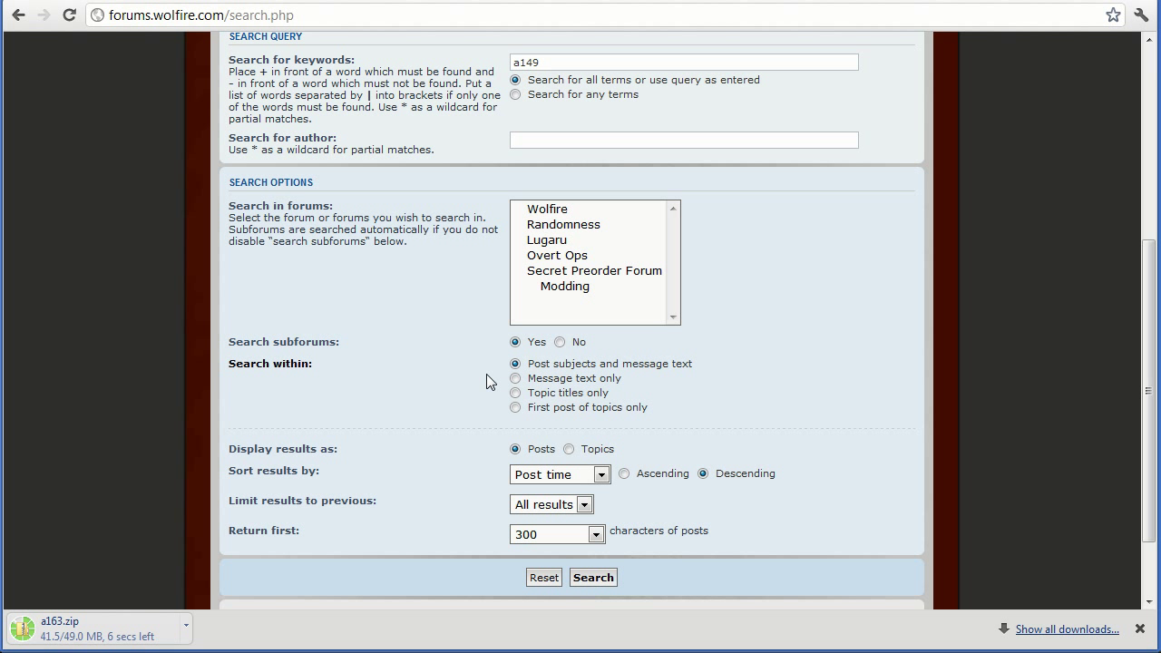
pyautogui.click(515, 394)
pyautogui.click(599, 580)
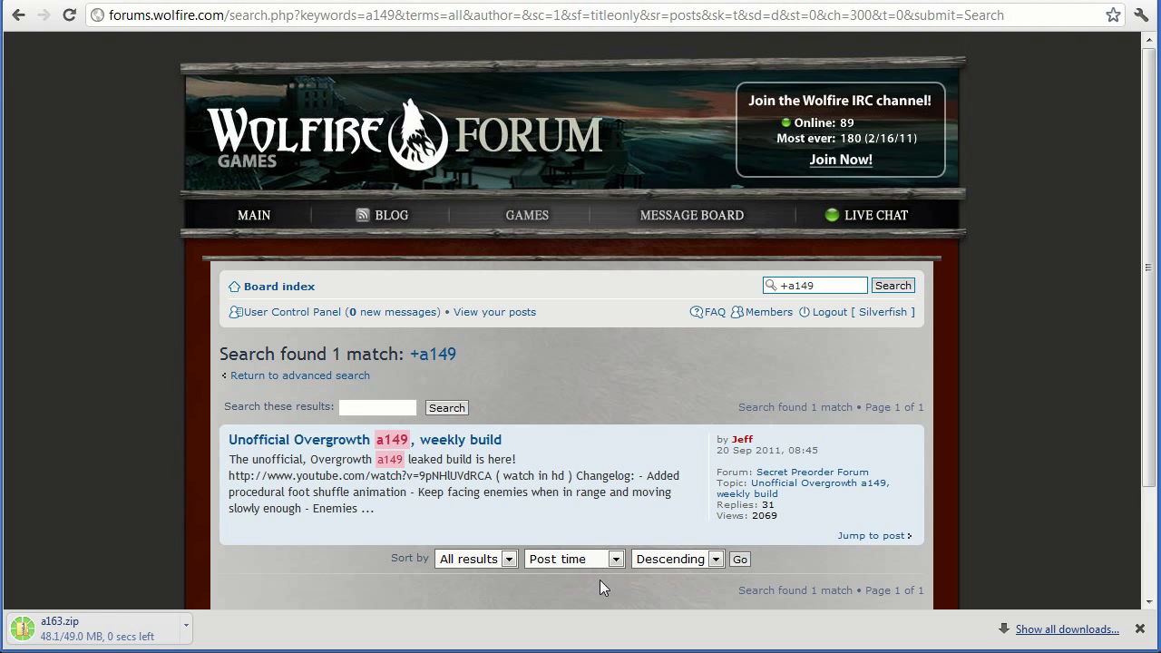
pyautogui.click(386, 446)
pyautogui.scroll(-5, 625, 466)
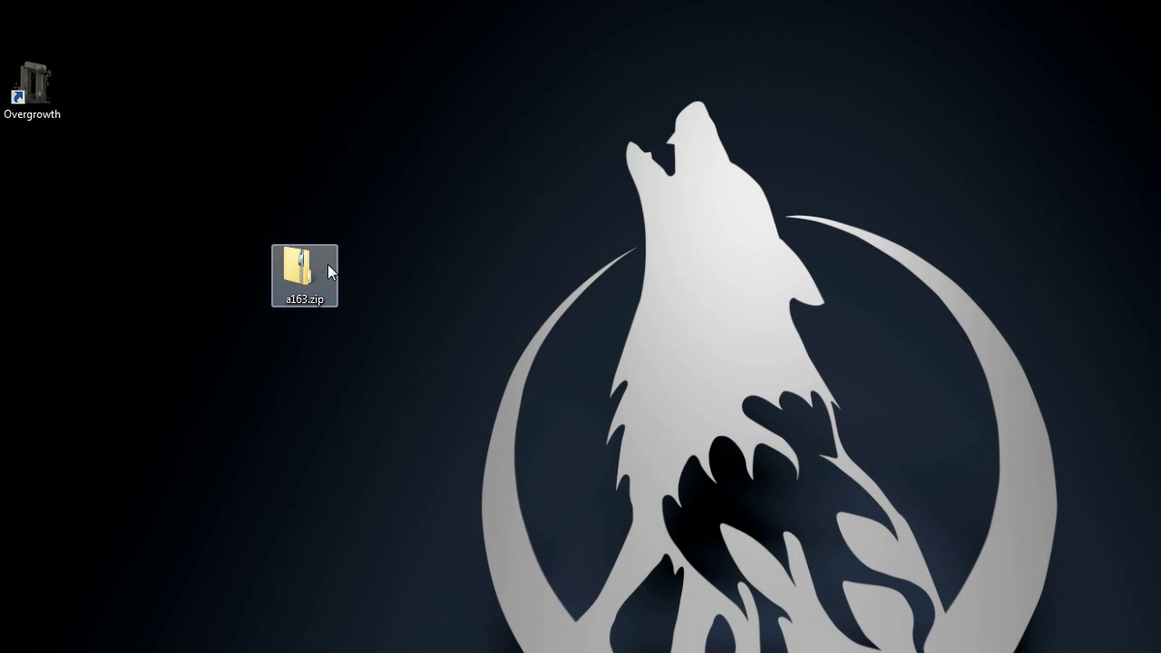
# Step: Open a163.zip on the desktop and look through the Data, Mac and Windows folders listed in its update folder
pyautogui.doubleClick(305, 277)
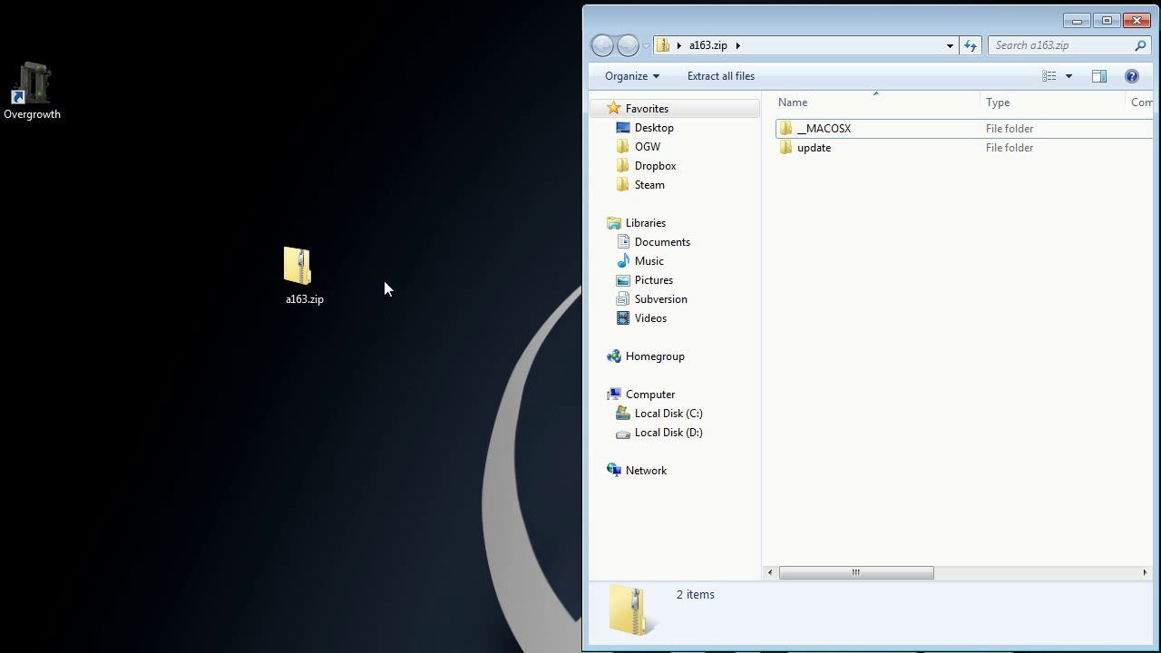
pyautogui.doubleClick(821, 154)
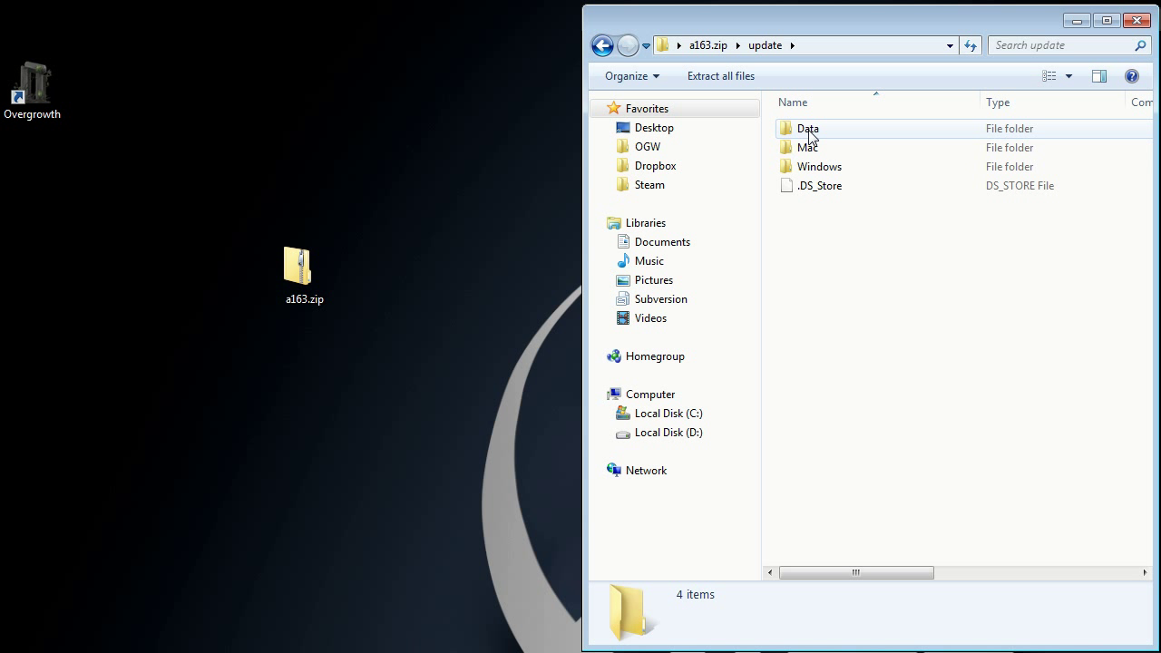
pyautogui.click(810, 132)
pyautogui.click(807, 148)
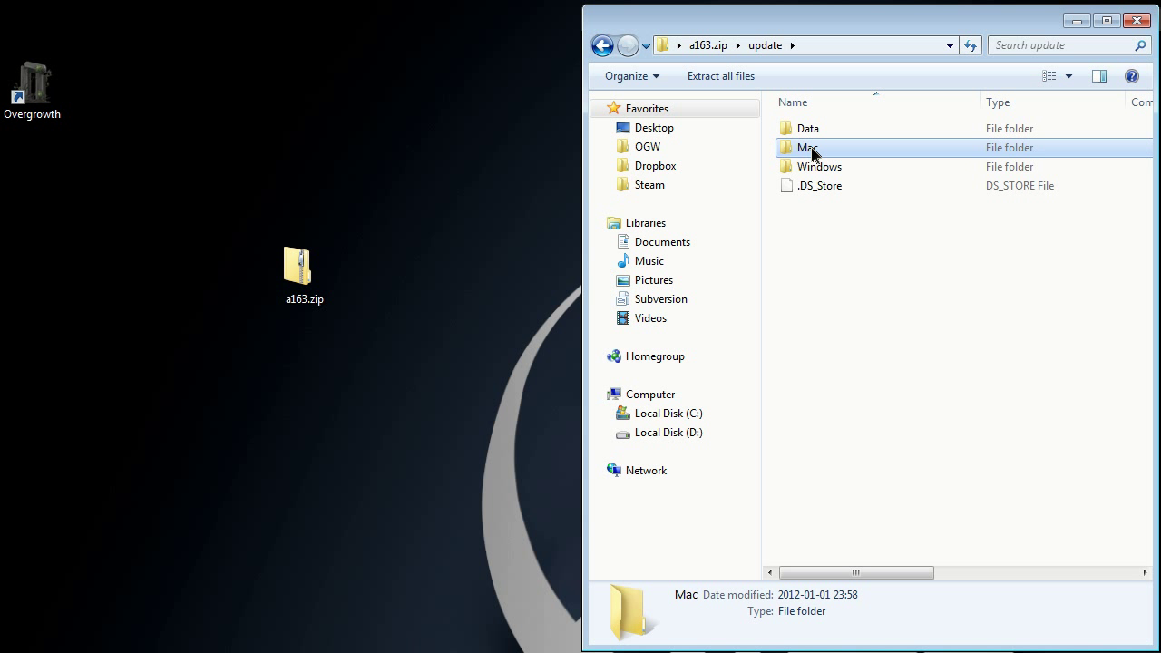
pyautogui.click(811, 169)
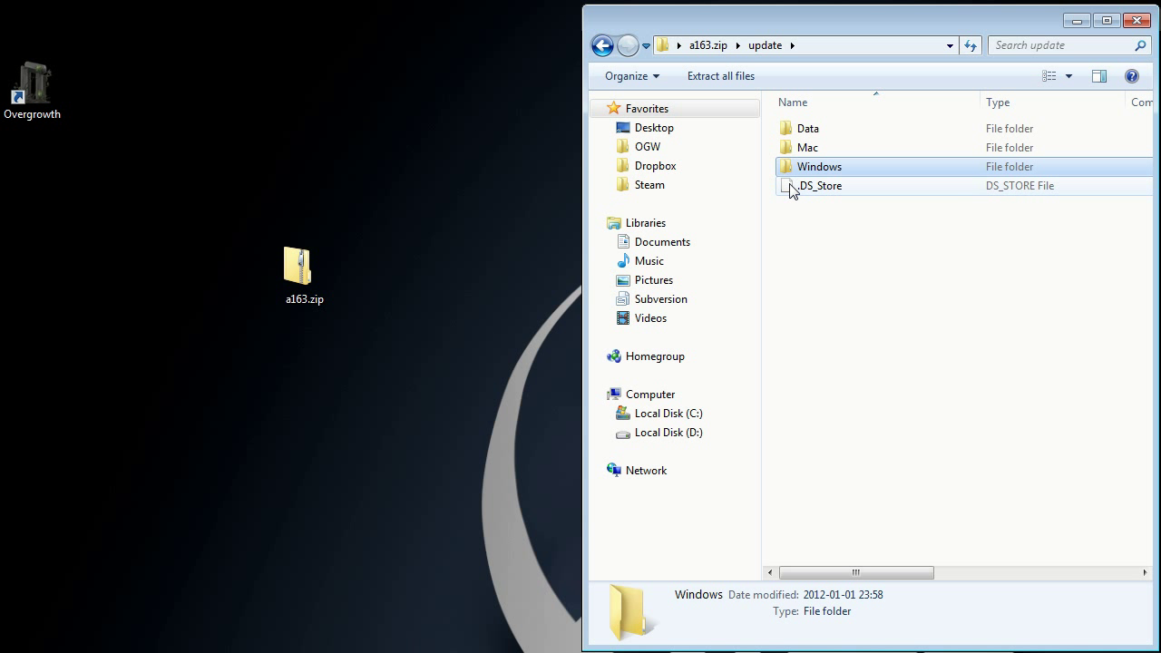
# Step: Copy the Data folder from the update into D:\Games\Overgrowth and merge it with the existing Data folder
pyautogui.click(814, 132)
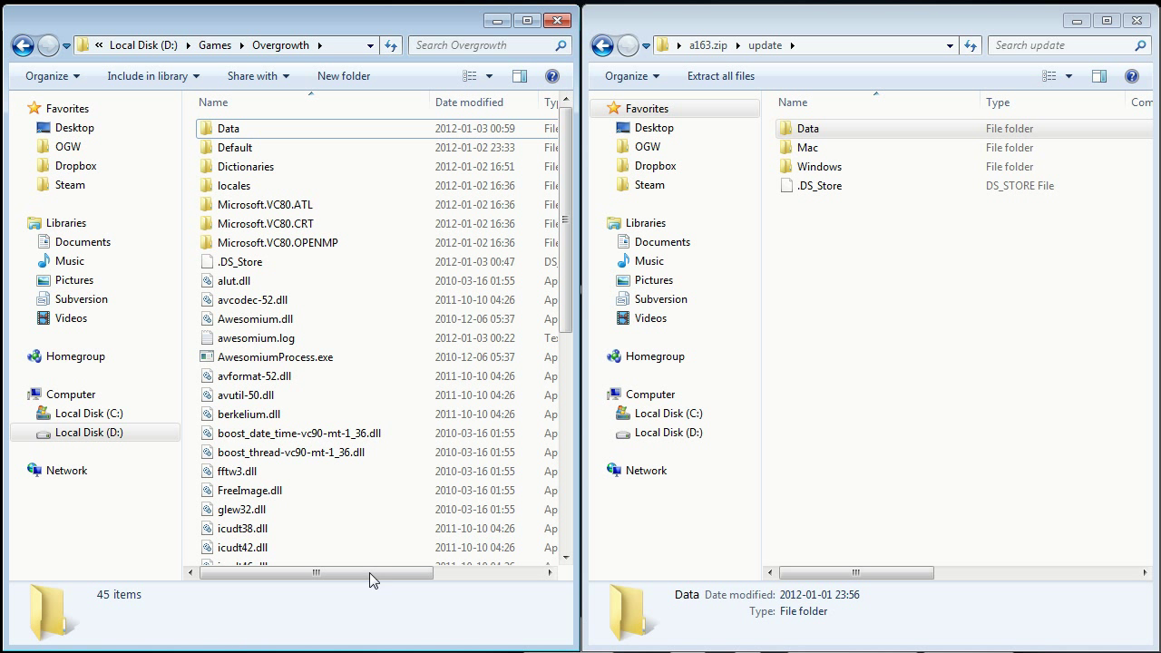
pyautogui.click(801, 136)
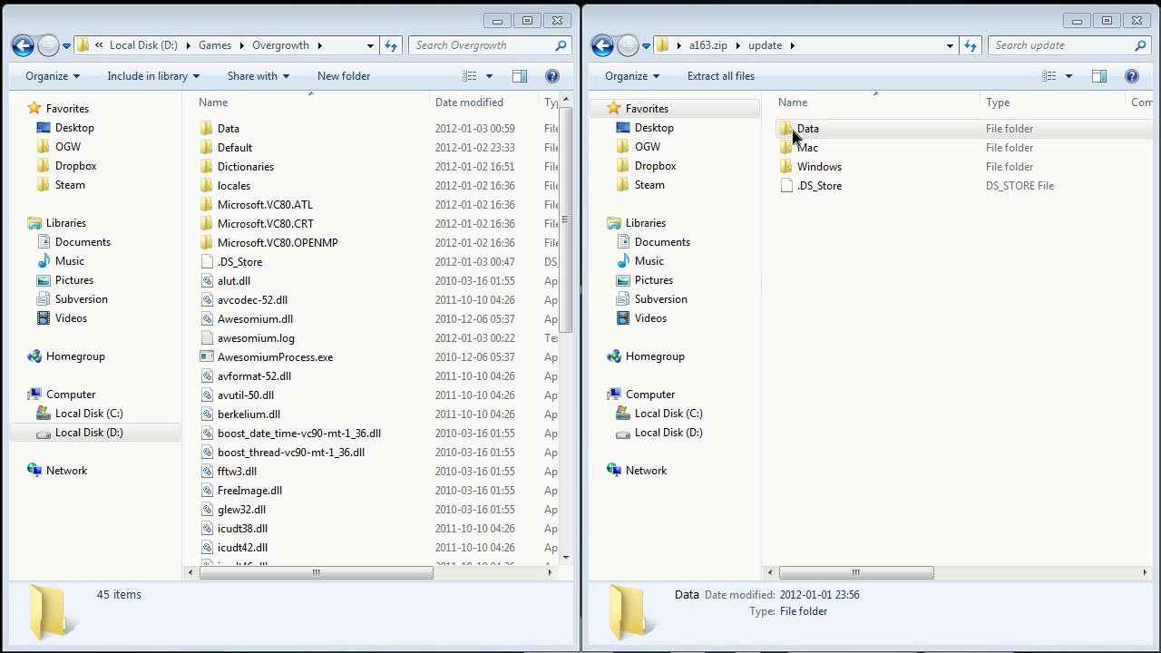
pyautogui.hotkey('alt', 'Tab')
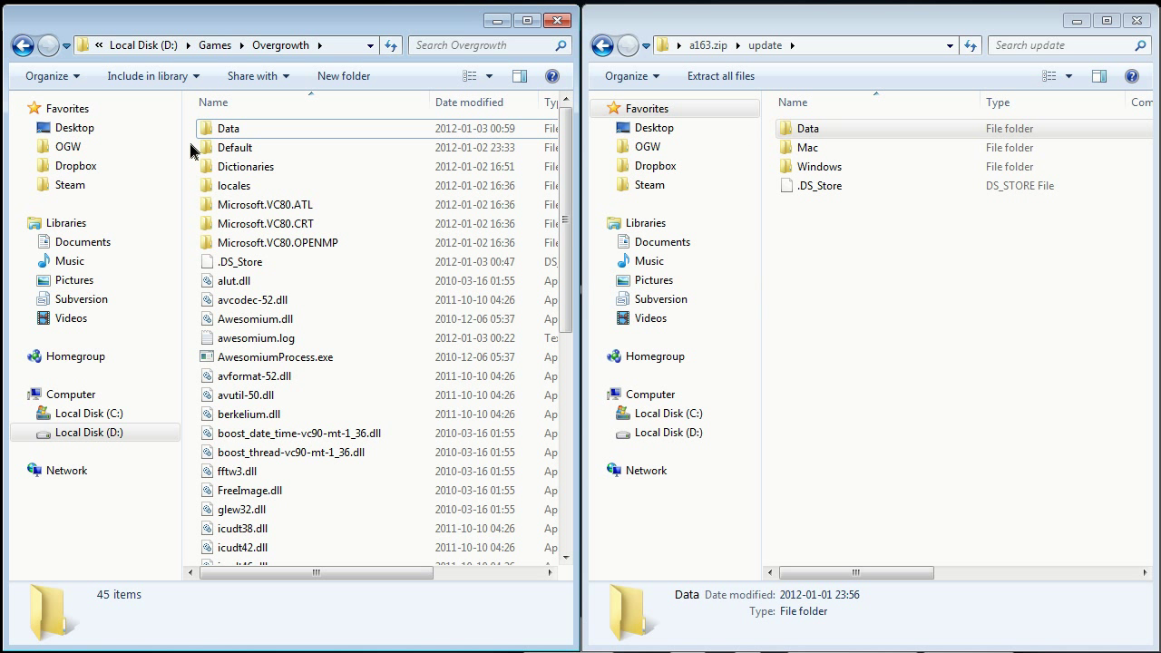
pyautogui.hotkey('ctrl', 'v')
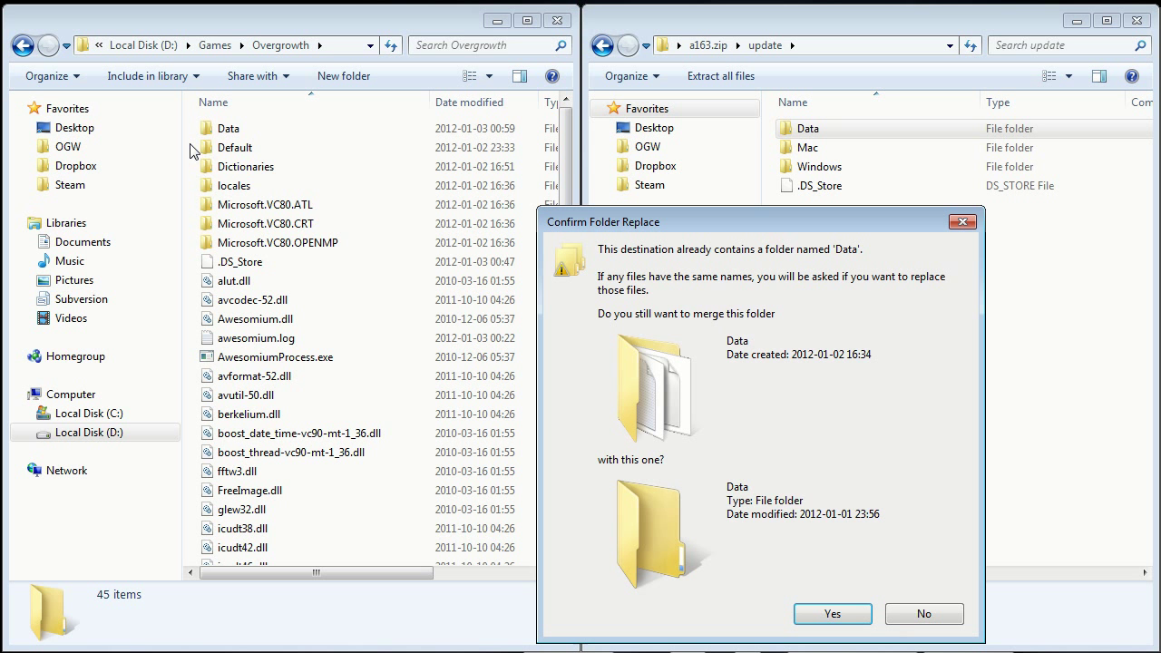
pyautogui.moveTo(615, 221); pyautogui.dragTo(494, 136)
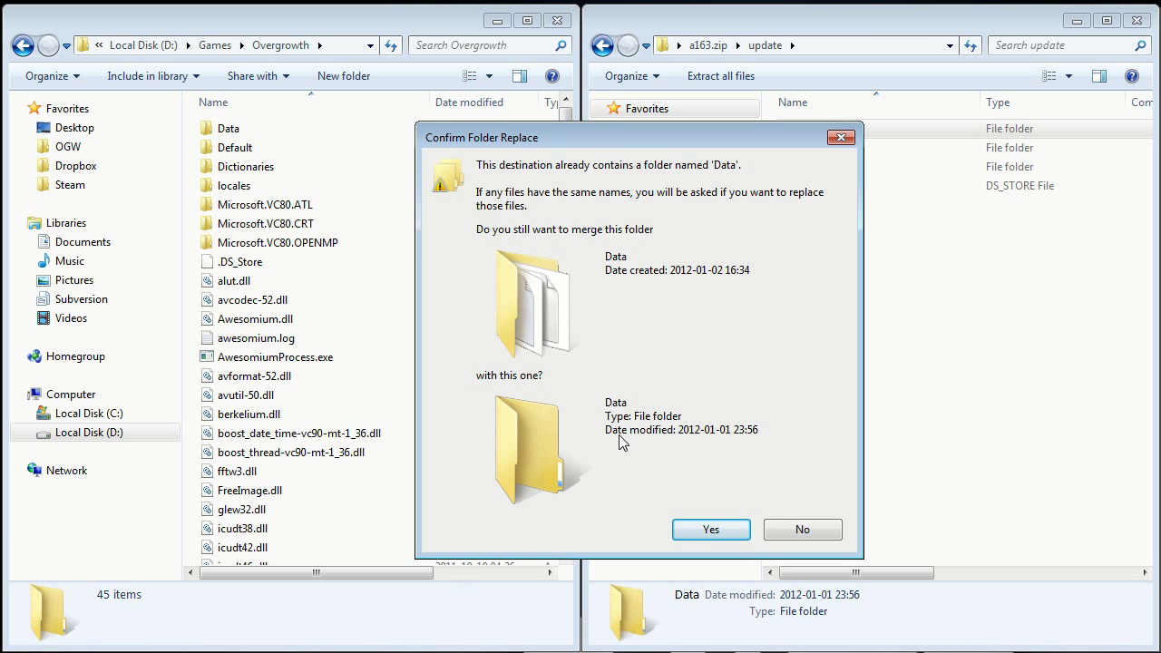
pyautogui.click(706, 532)
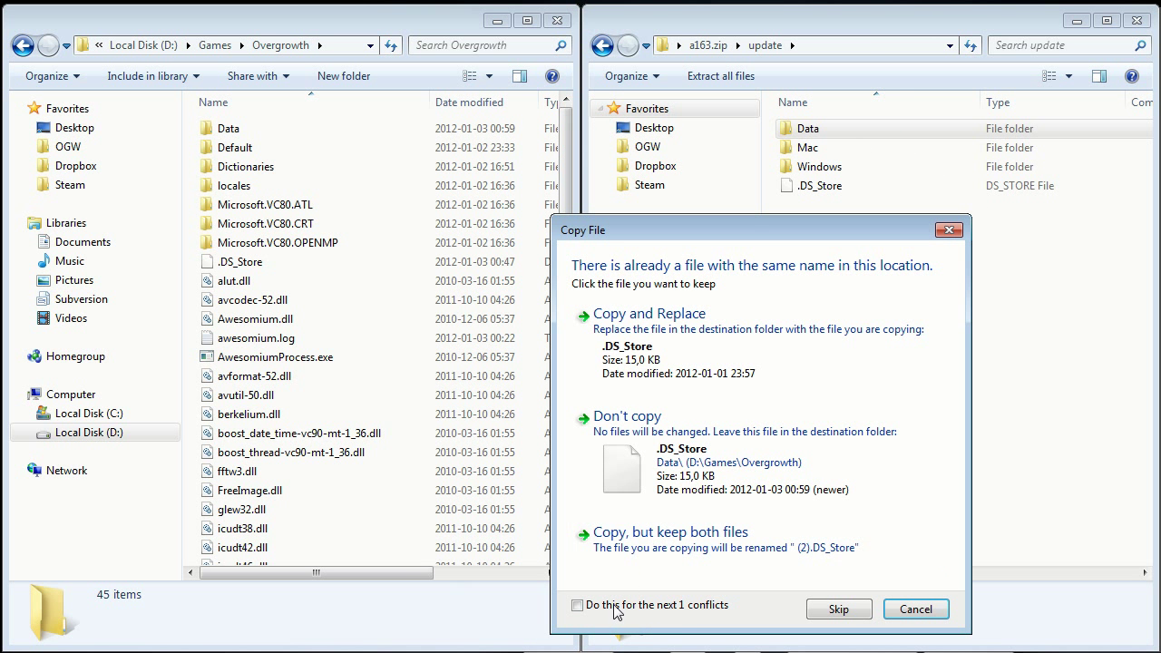
# Step: Copy and replace the conflicting files and merge all current subfolders of Data
pyautogui.click(613, 608)
pyautogui.click(682, 330)
pyautogui.click(602, 632)
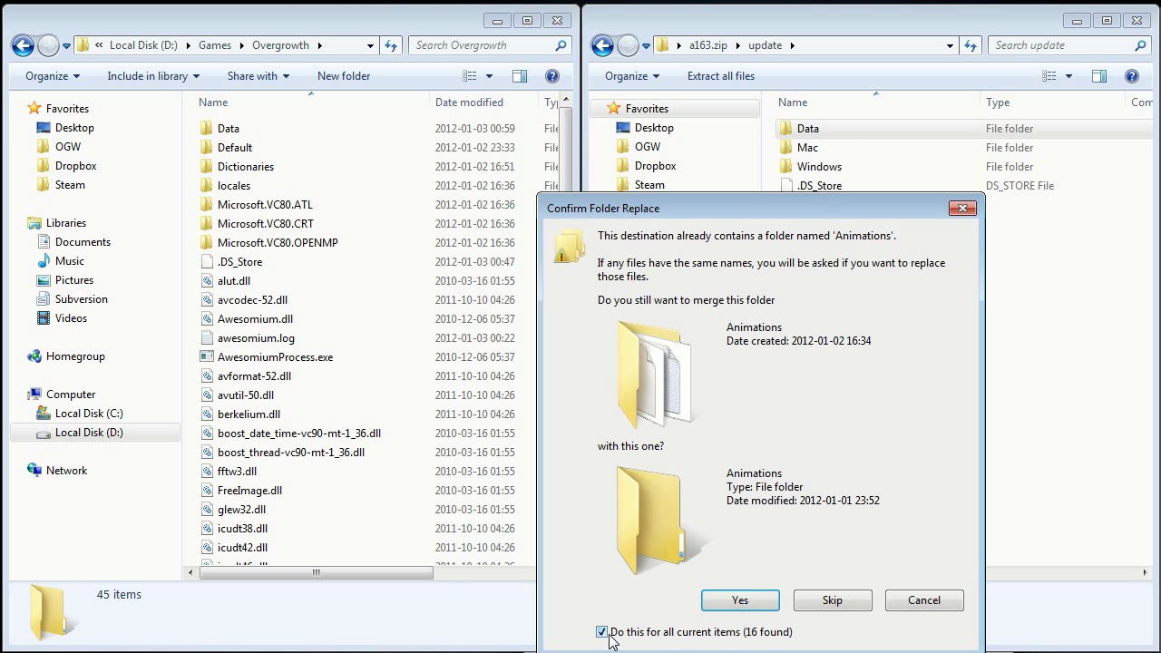
pyautogui.click(734, 601)
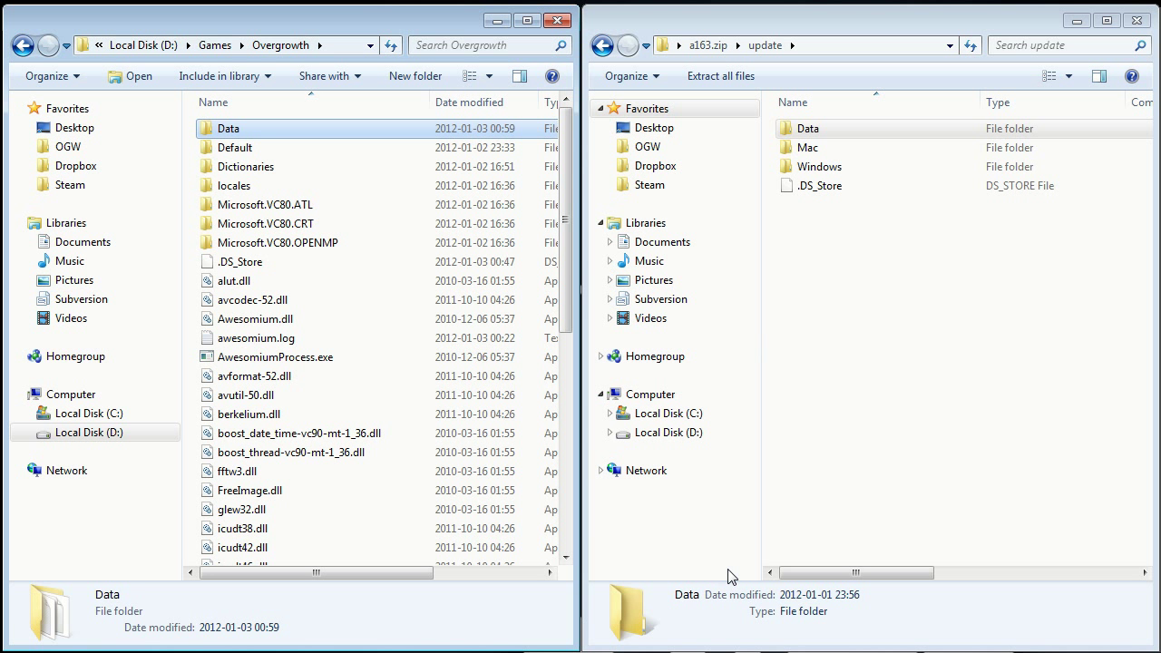
# Step: Copy Overgrowth.exe, Overgrowth.exp and Overgrowth.lib from the update's Windows folder into D:\Games\Overgrowth, replacing the existing files for all conflicts
pyautogui.click(810, 363)
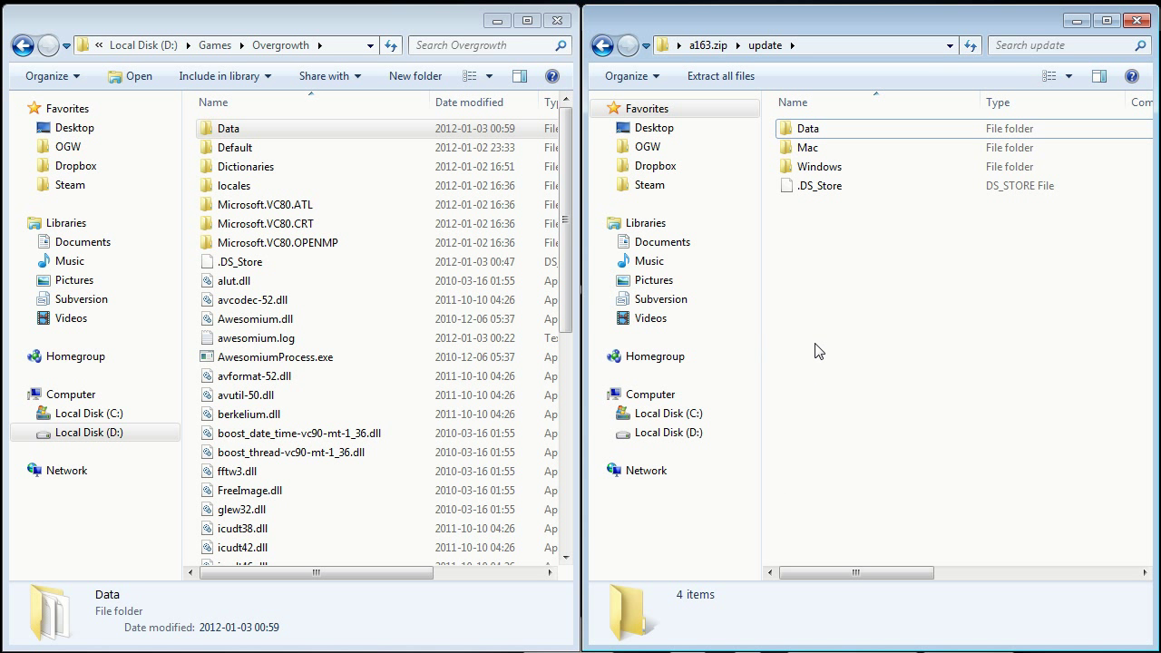
pyautogui.doubleClick(818, 169)
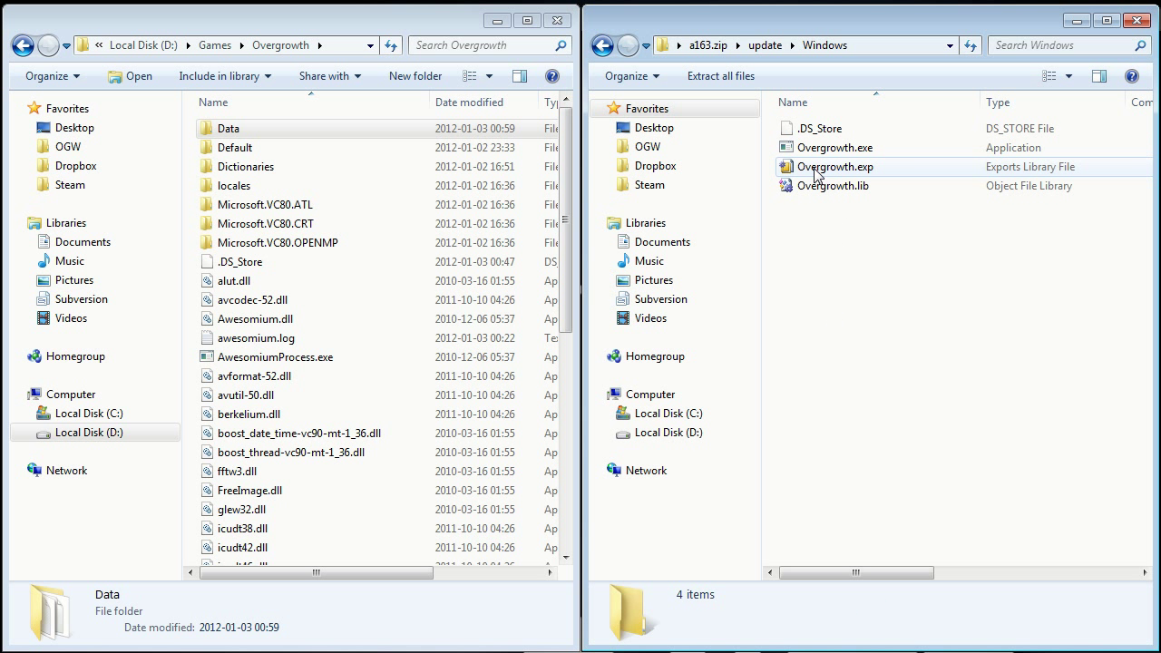
pyautogui.moveTo(858, 241); pyautogui.dragTo(812, 154)
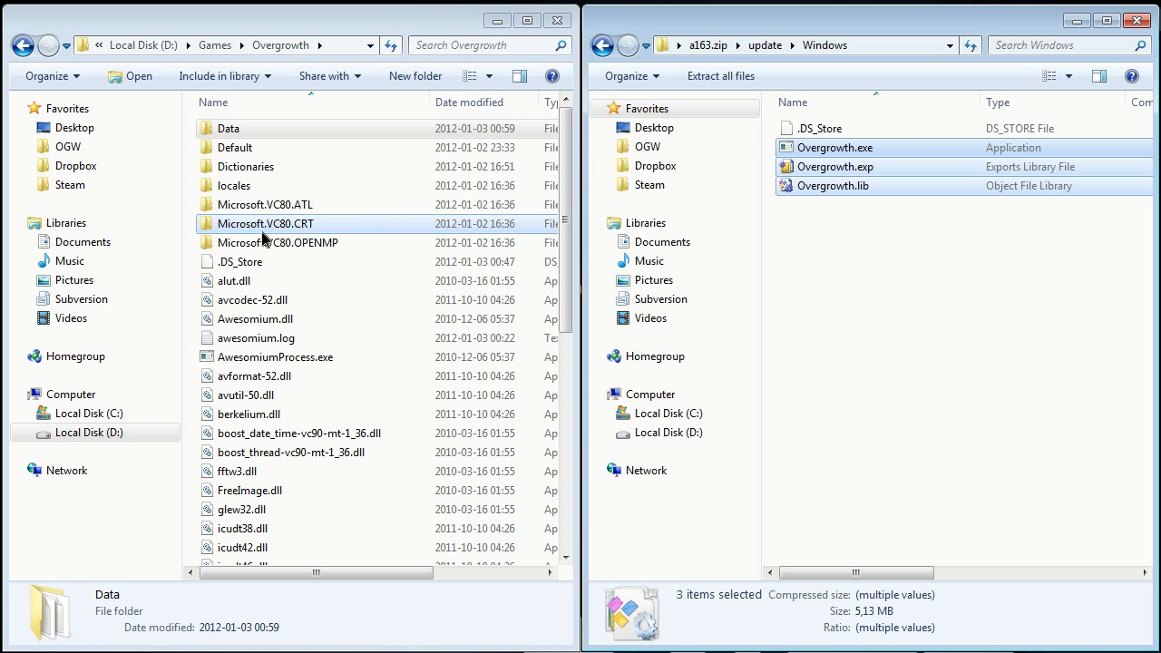
pyautogui.moveTo(262, 237); pyautogui.dragTo(195, 252)
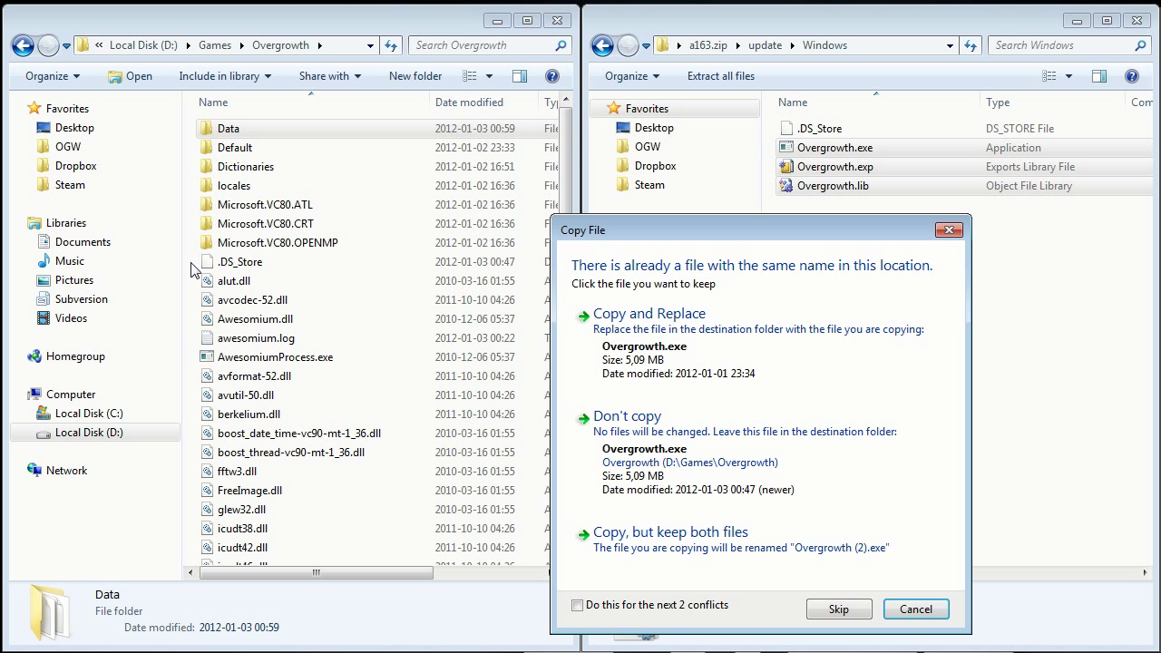
pyautogui.click(580, 608)
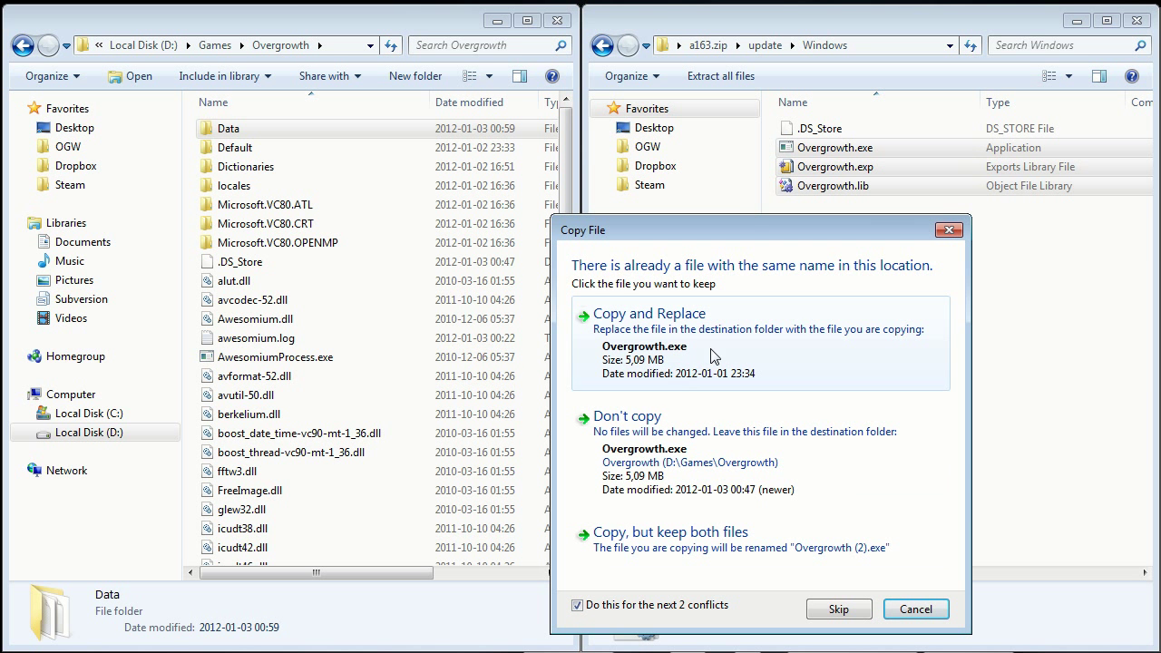
pyautogui.click(786, 367)
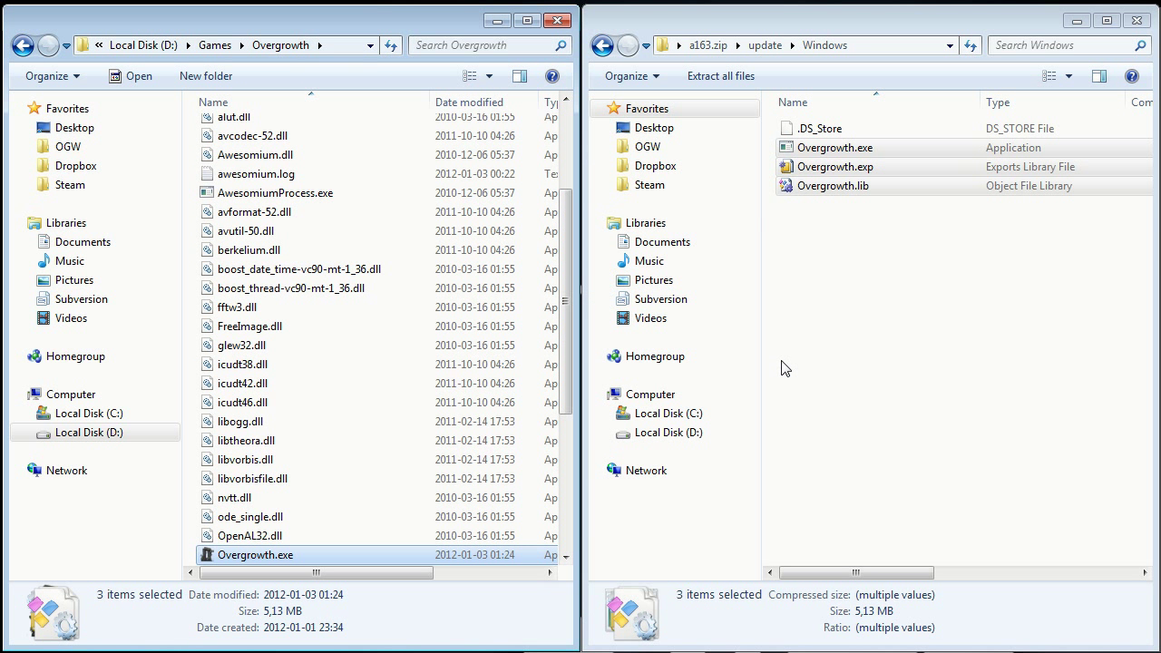